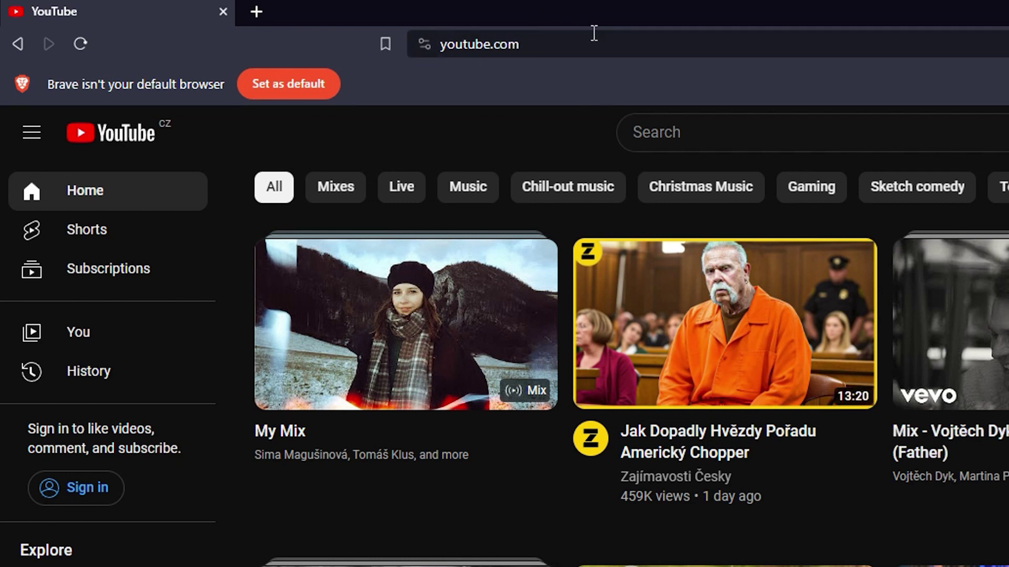
# Bookmark the YouTube page with the star and dismiss the confirmation
pyautogui.click(595, 37)
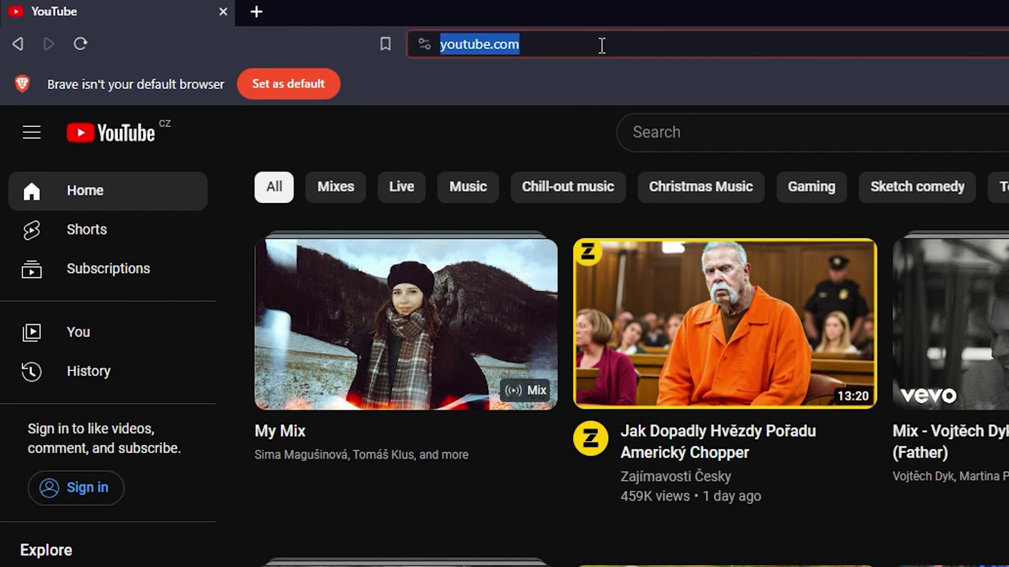
pyautogui.click(386, 47)
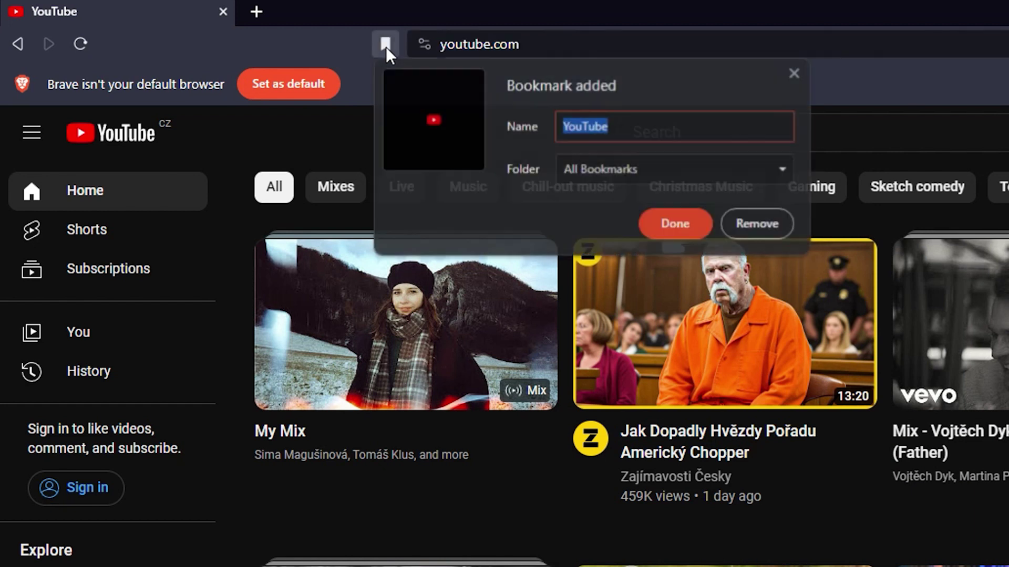
pyautogui.click(922, 100)
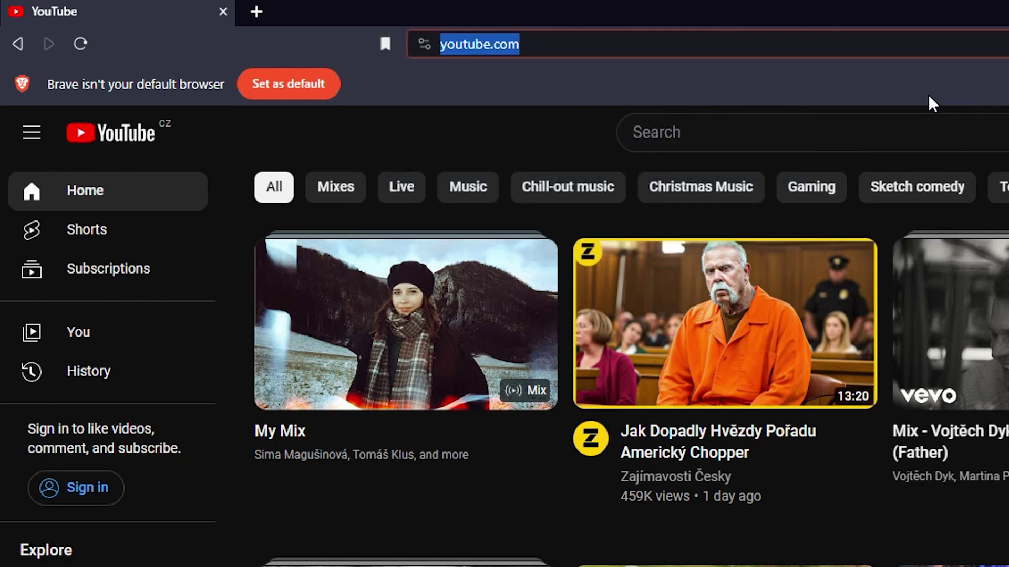
# Reopen the YouTube bookmark's edit window and list its folder choices
pyautogui.hotkey('ctrl', 'd')
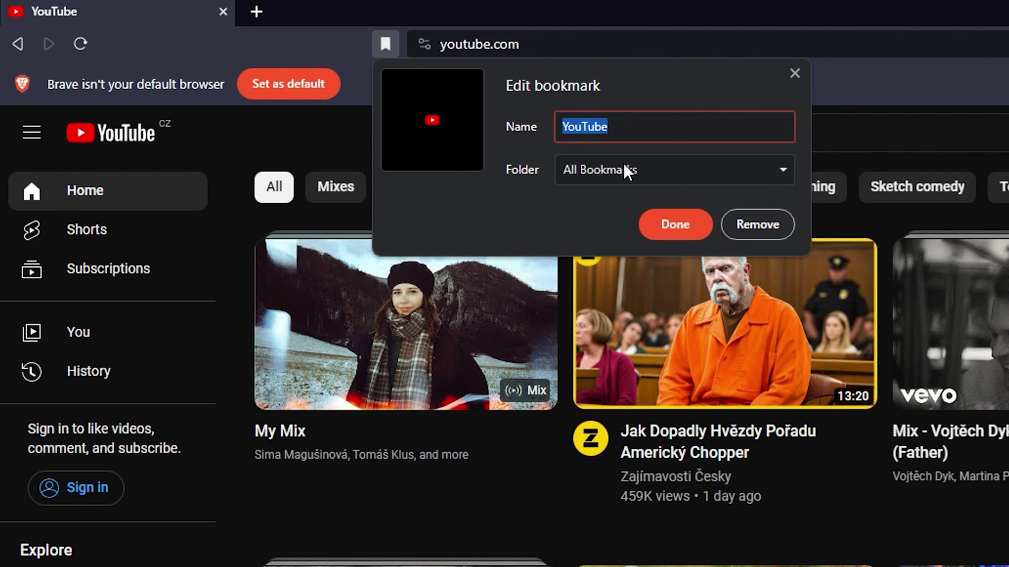
pyautogui.click(645, 128)
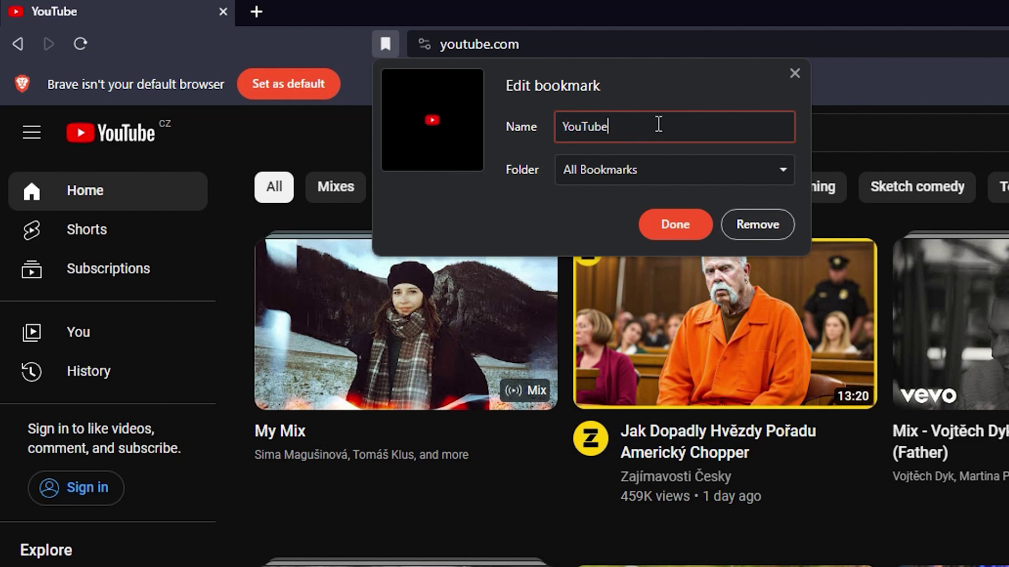
pyautogui.doubleClick(657, 126)
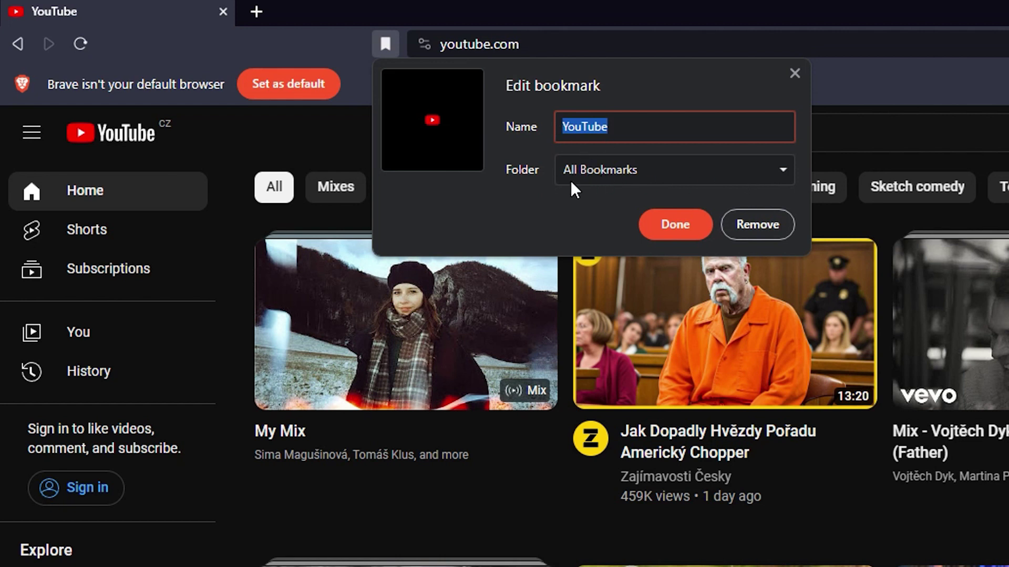
pyautogui.click(668, 169)
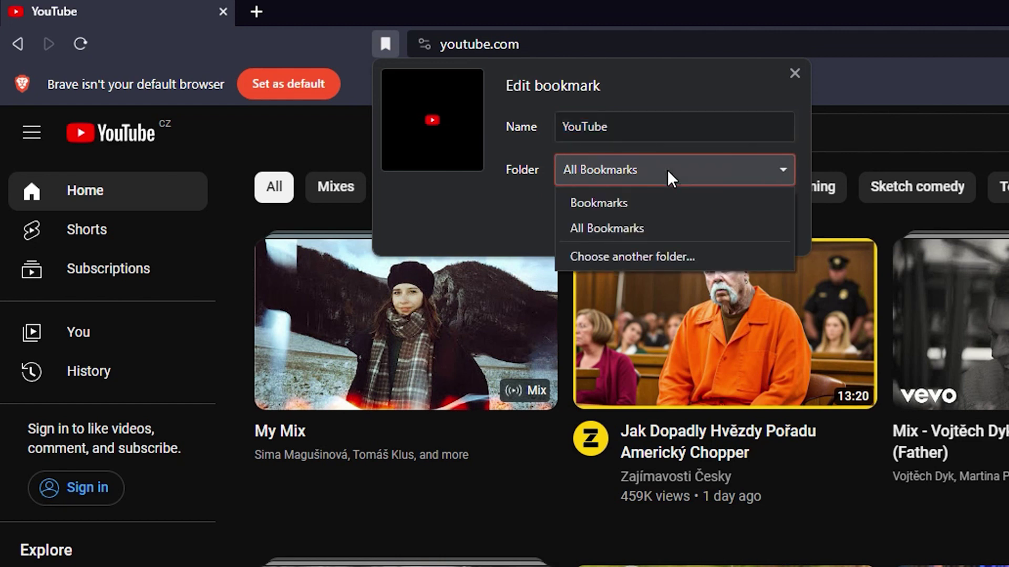
# Create a folder 'test' under Other bookmarks and save the YouTube bookmark there
pyautogui.click(625, 257)
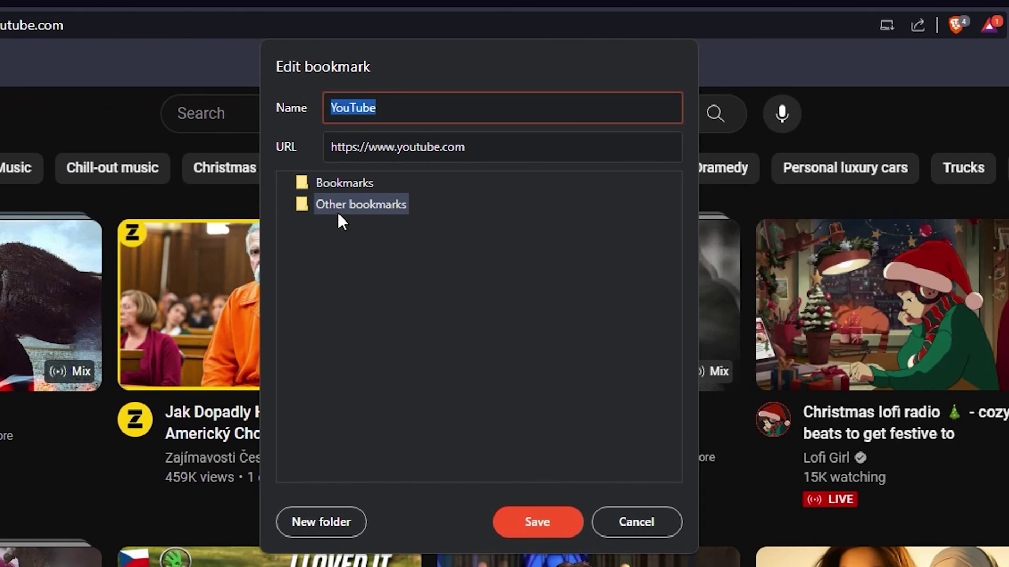
pyautogui.click(325, 527)
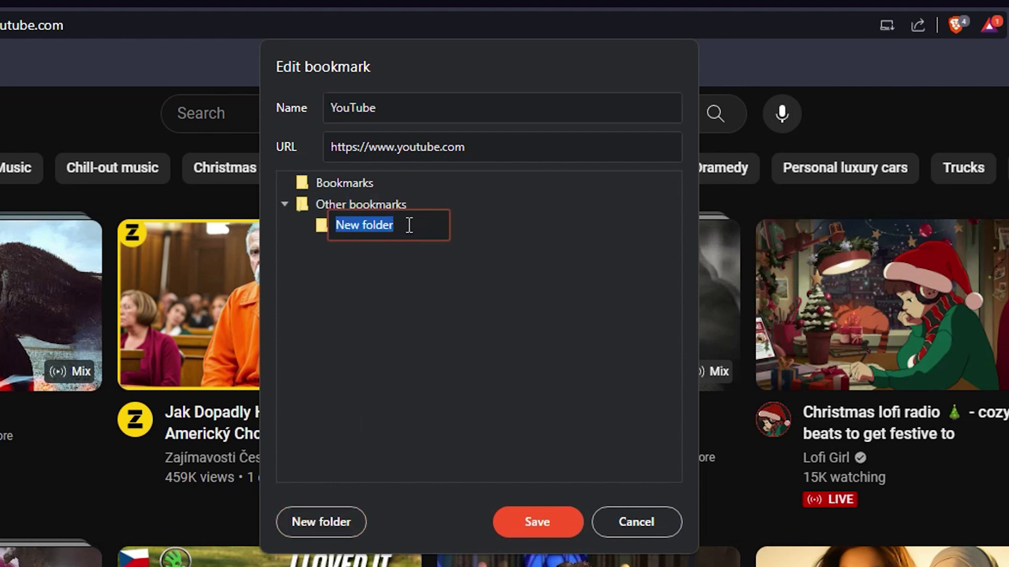
pyautogui.write('test')
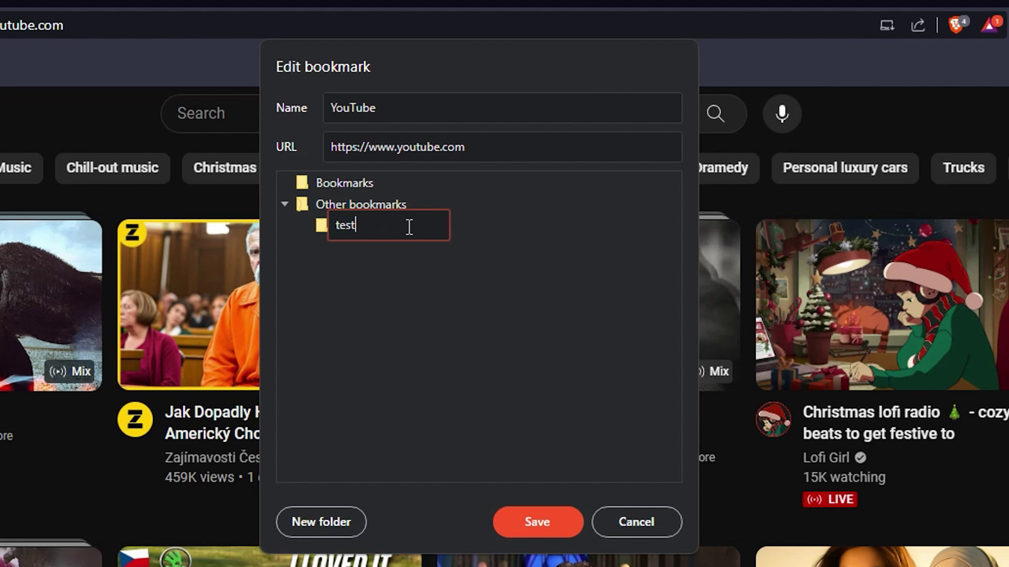
pyautogui.click(536, 527)
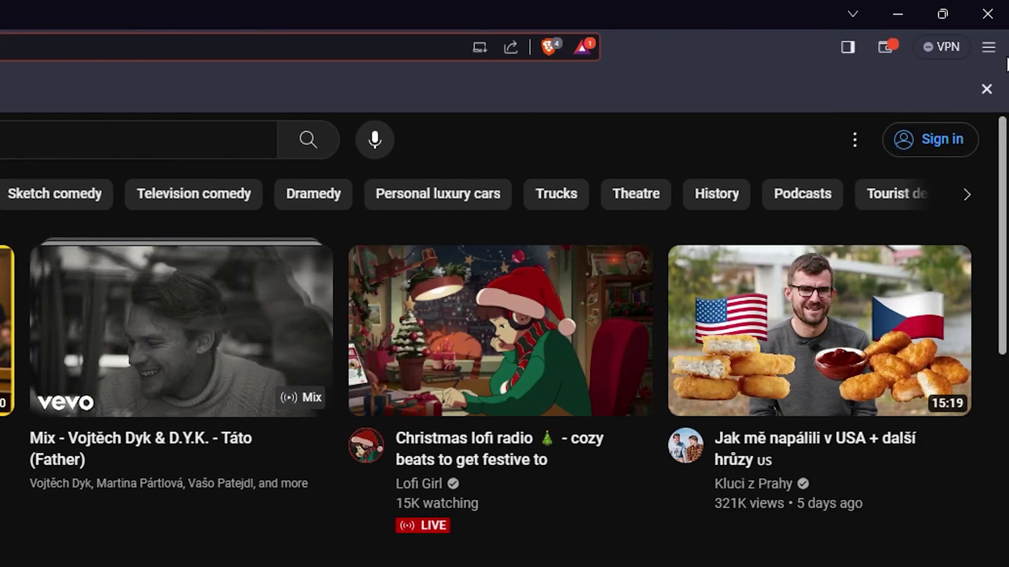
# Set Bookmarks > Show bookmarks to Always from Brave's main menu
pyautogui.click(989, 47)
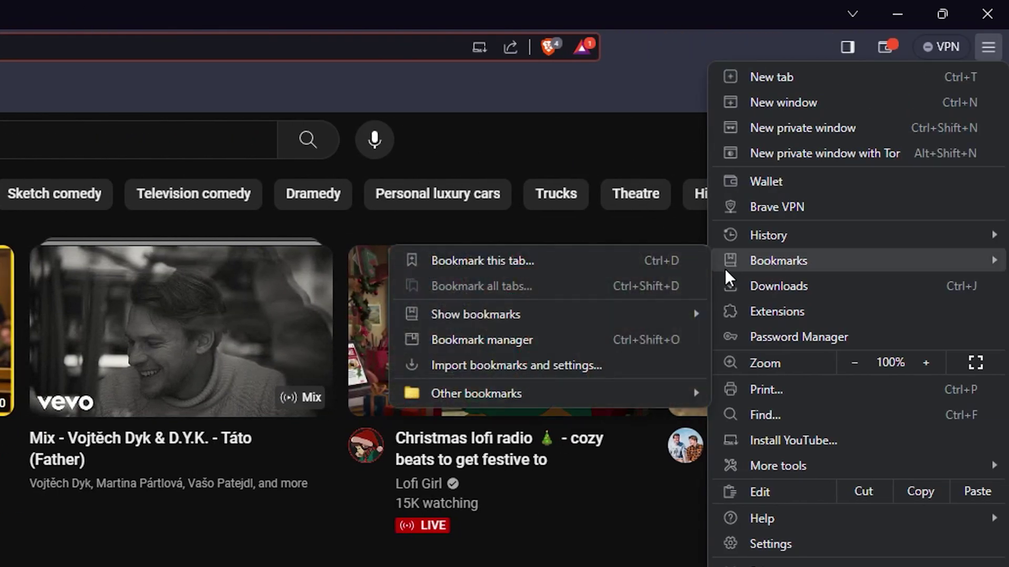
pyautogui.moveTo(779, 261)
pyautogui.moveTo(475, 315)
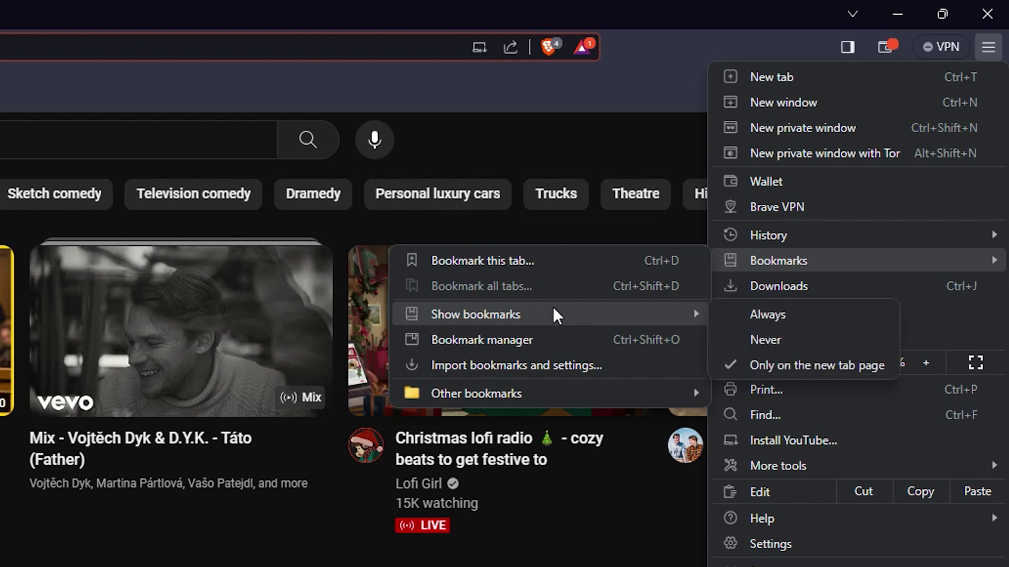
pyautogui.click(768, 313)
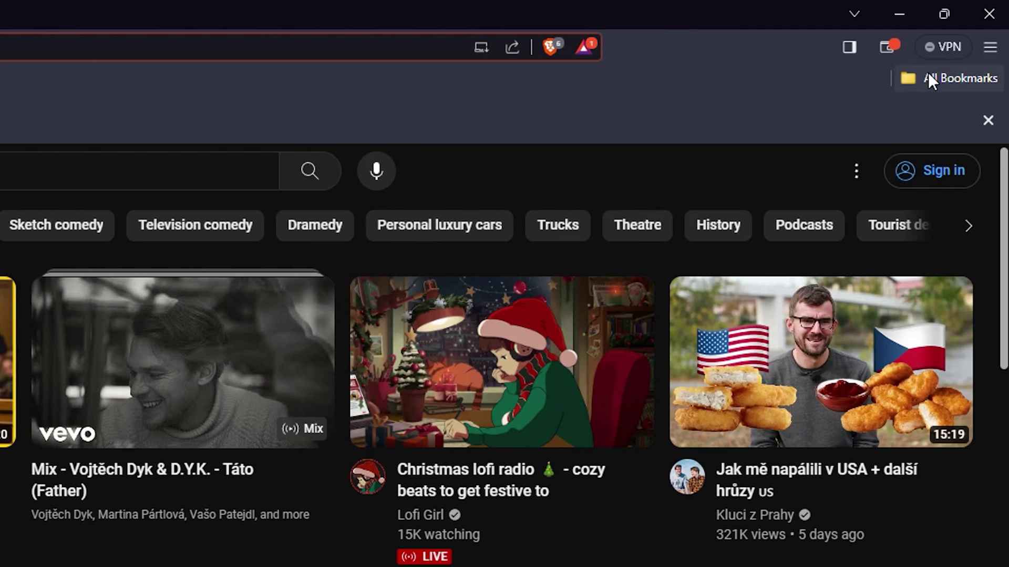
# Drag the test folder from All Bookmarks onto the bar and confirm YouTube is inside
pyautogui.click(922, 78)
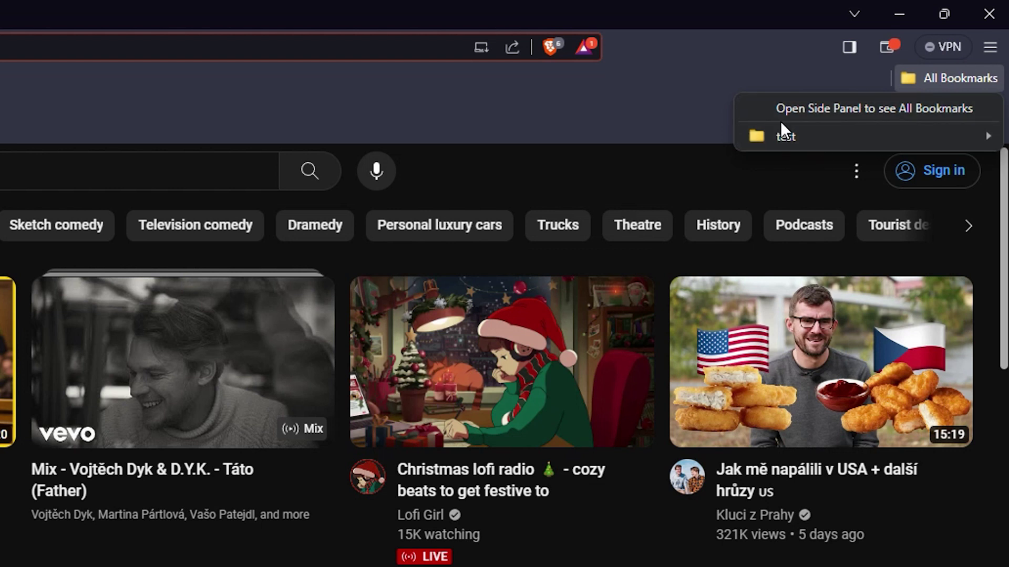
pyautogui.moveTo(786, 136)
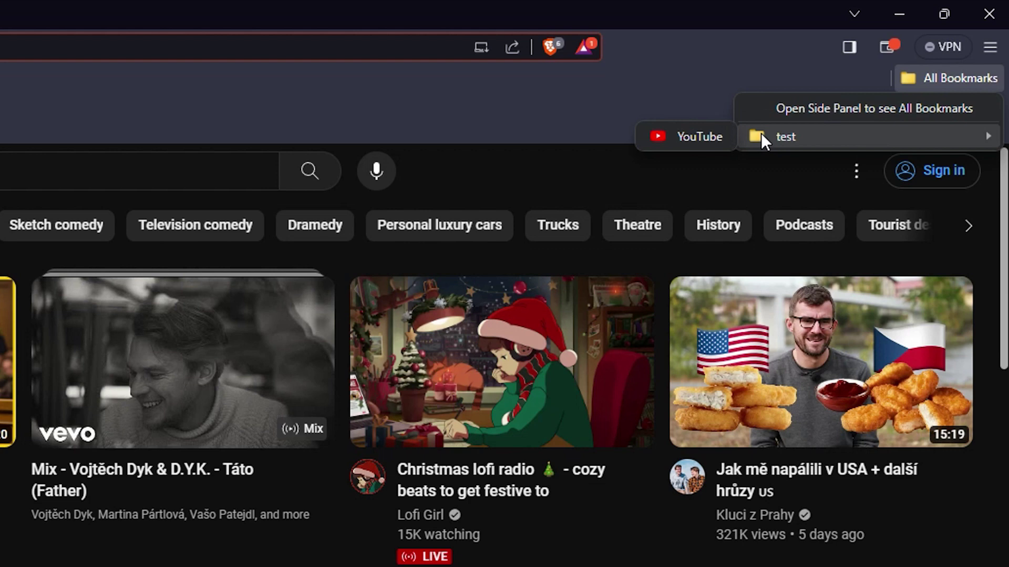
pyautogui.moveTo(760, 133); pyautogui.dragTo(681, 95)
pyautogui.moveTo(805, 70); pyautogui.dragTo(804, 73)
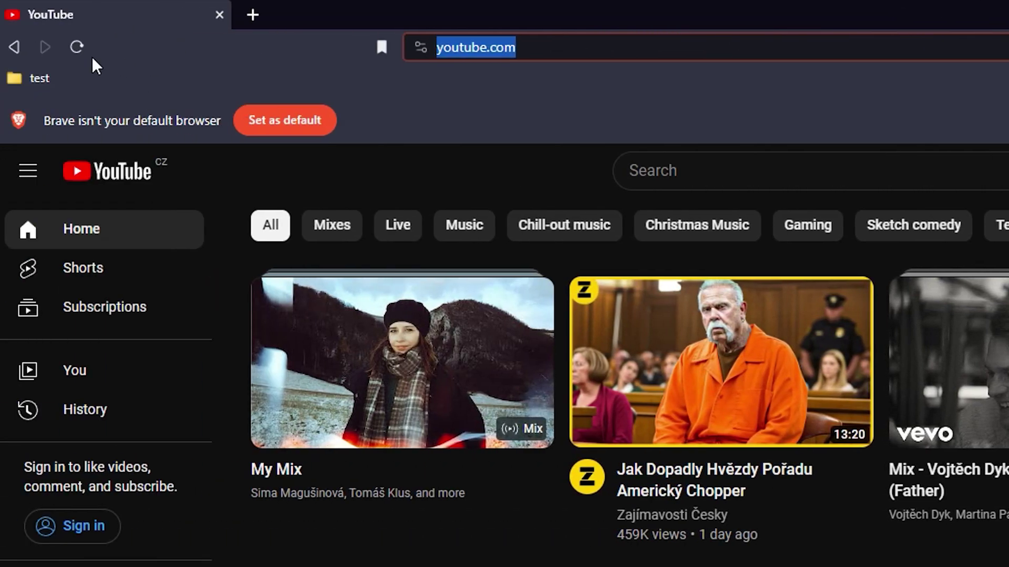
pyautogui.click(32, 80)
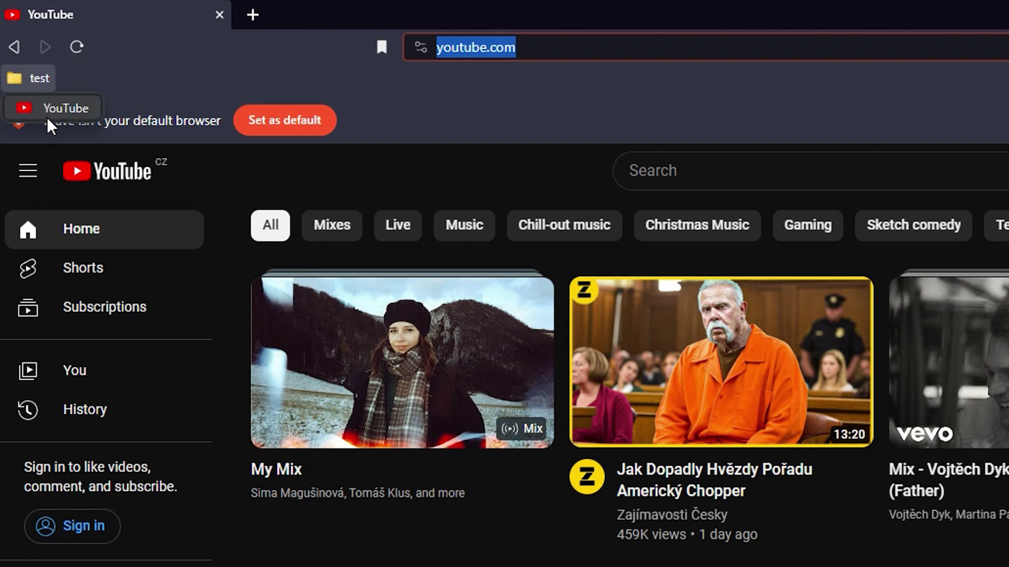
pyautogui.click(581, 118)
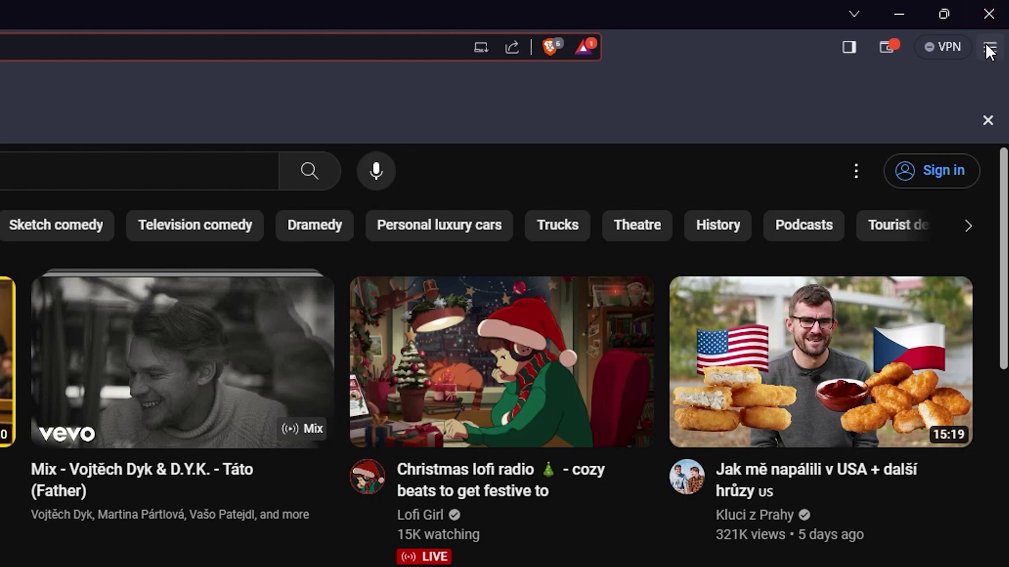
# Bring up Brave's main menu to reach Bookmarks > Bookmark all tabs
pyautogui.click(986, 49)
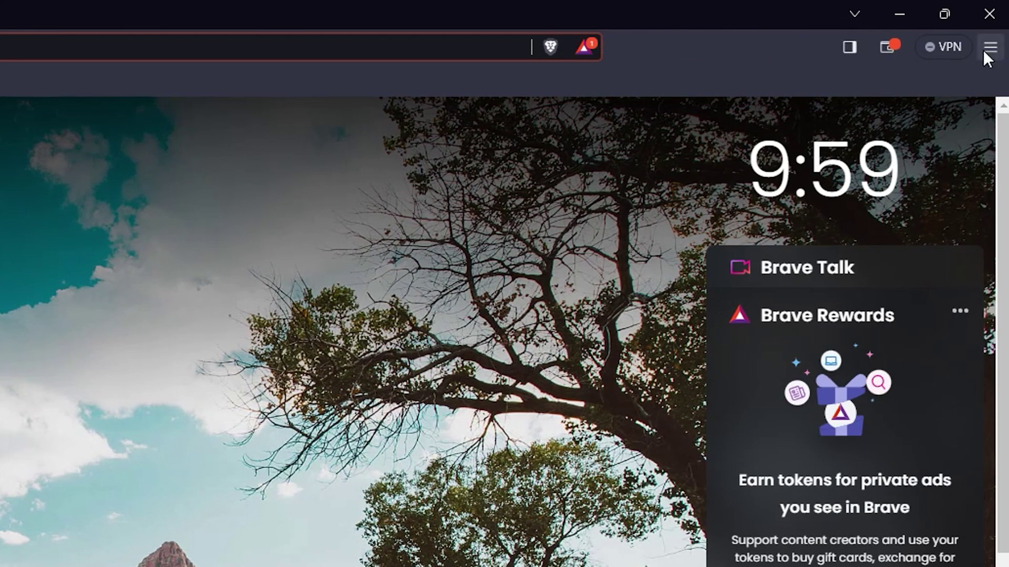
pyautogui.click(990, 47)
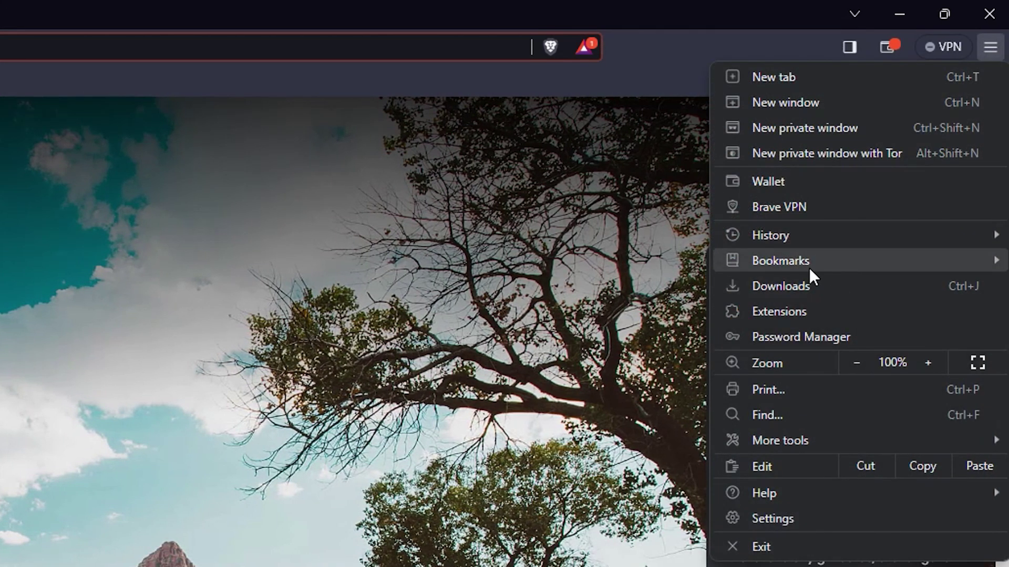
pyautogui.moveTo(780, 260)
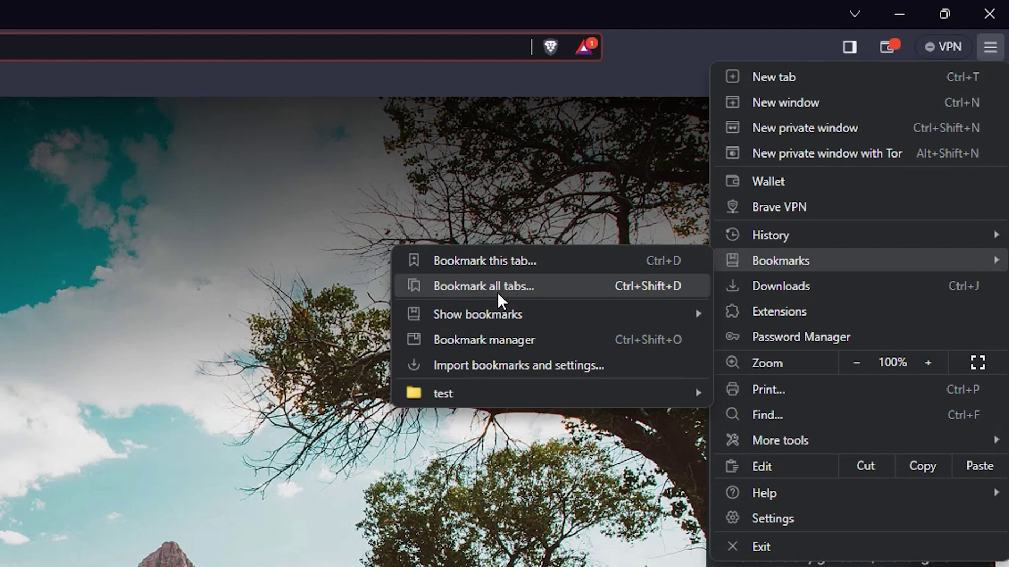
# Bookmark all tabs into a new 'test 2' folder under Bookmarks, then check its contents
pyautogui.click(491, 284)
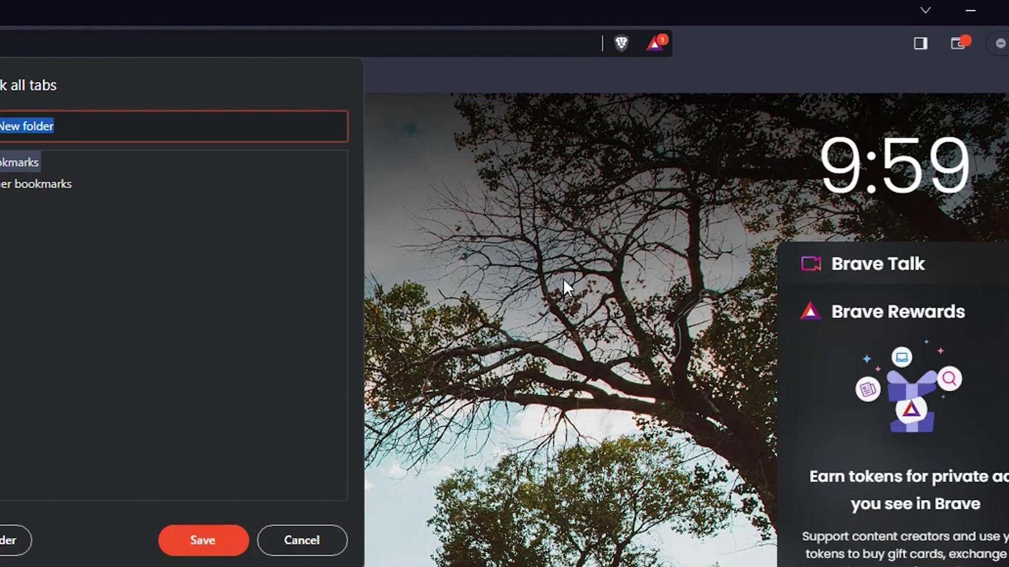
pyautogui.click(305, 523)
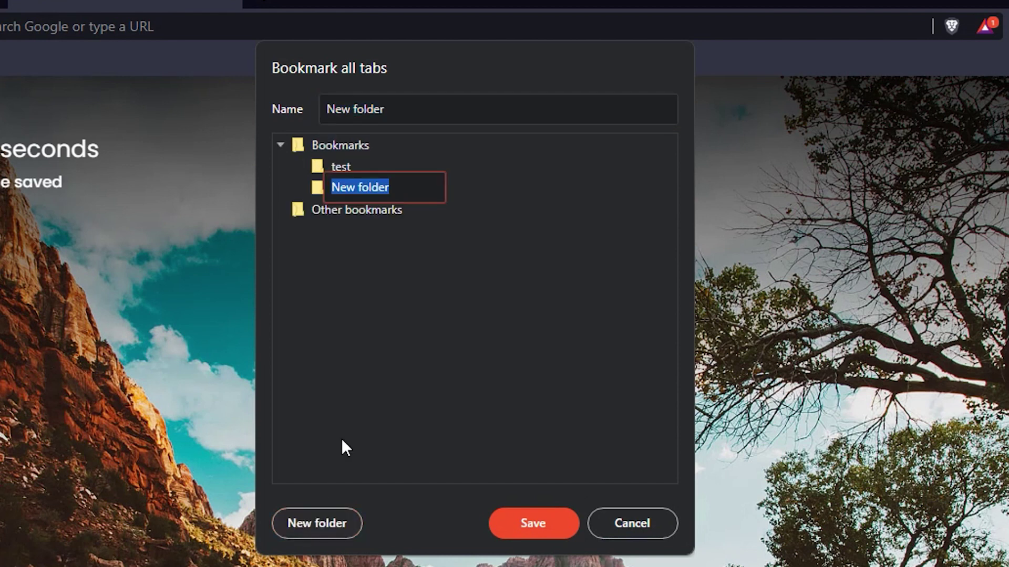
pyautogui.write('test ')
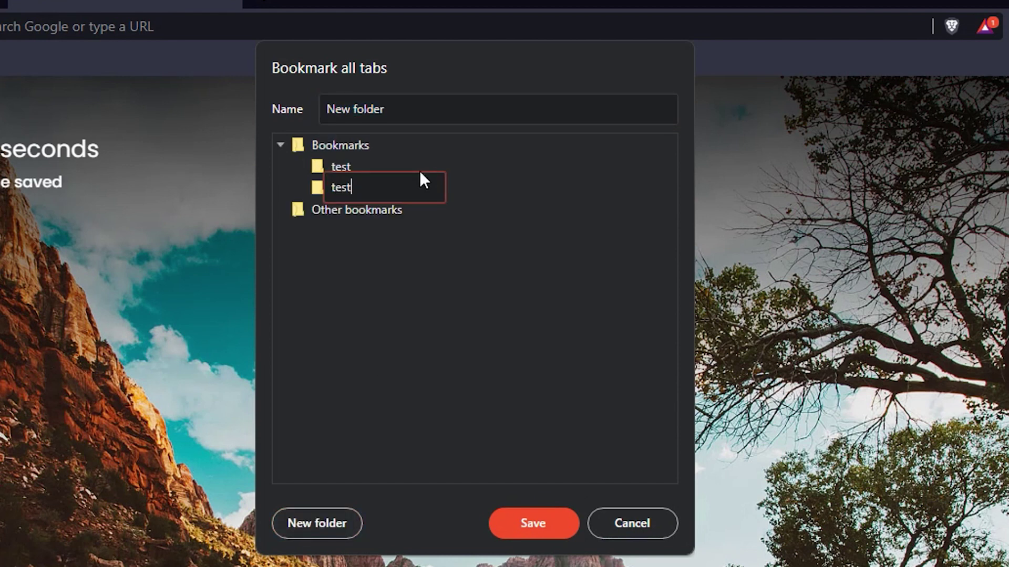
pyautogui.write('2')
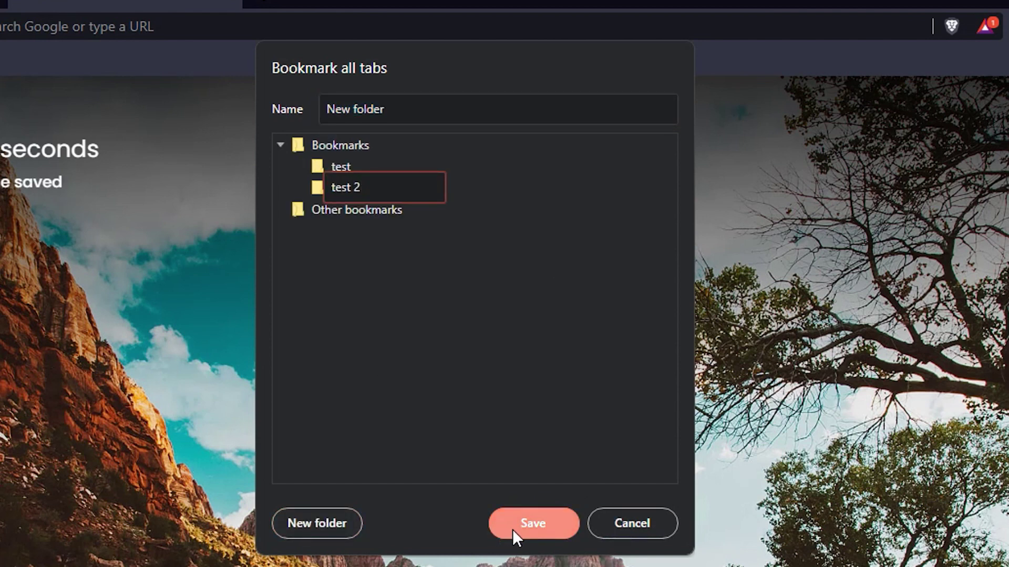
pyautogui.click(523, 522)
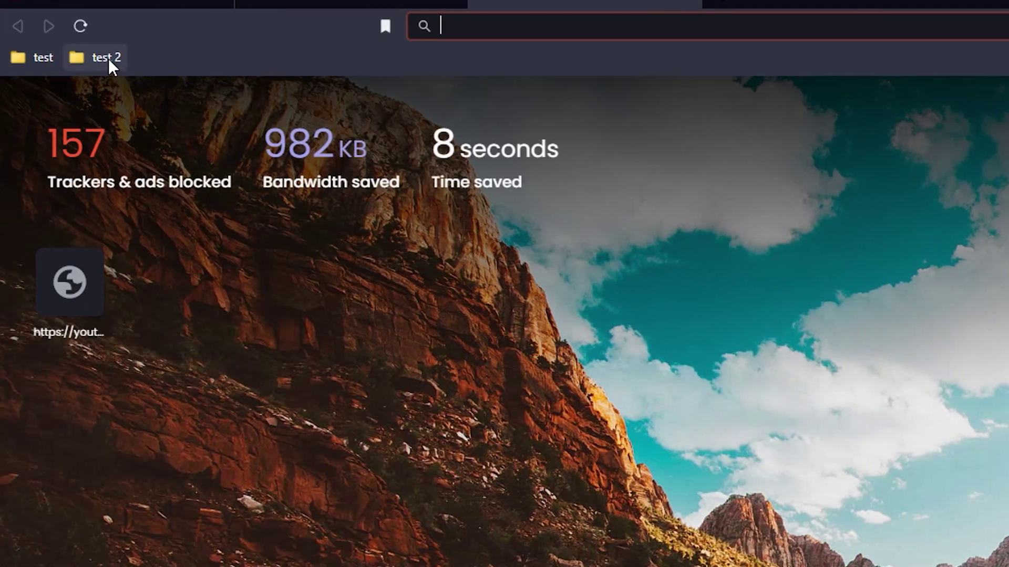
pyautogui.click(98, 58)
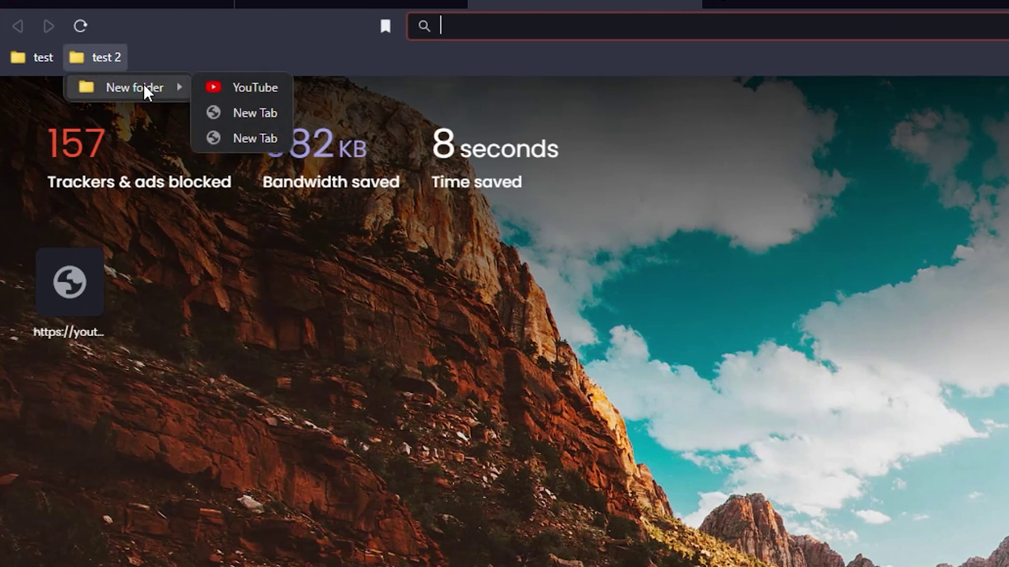